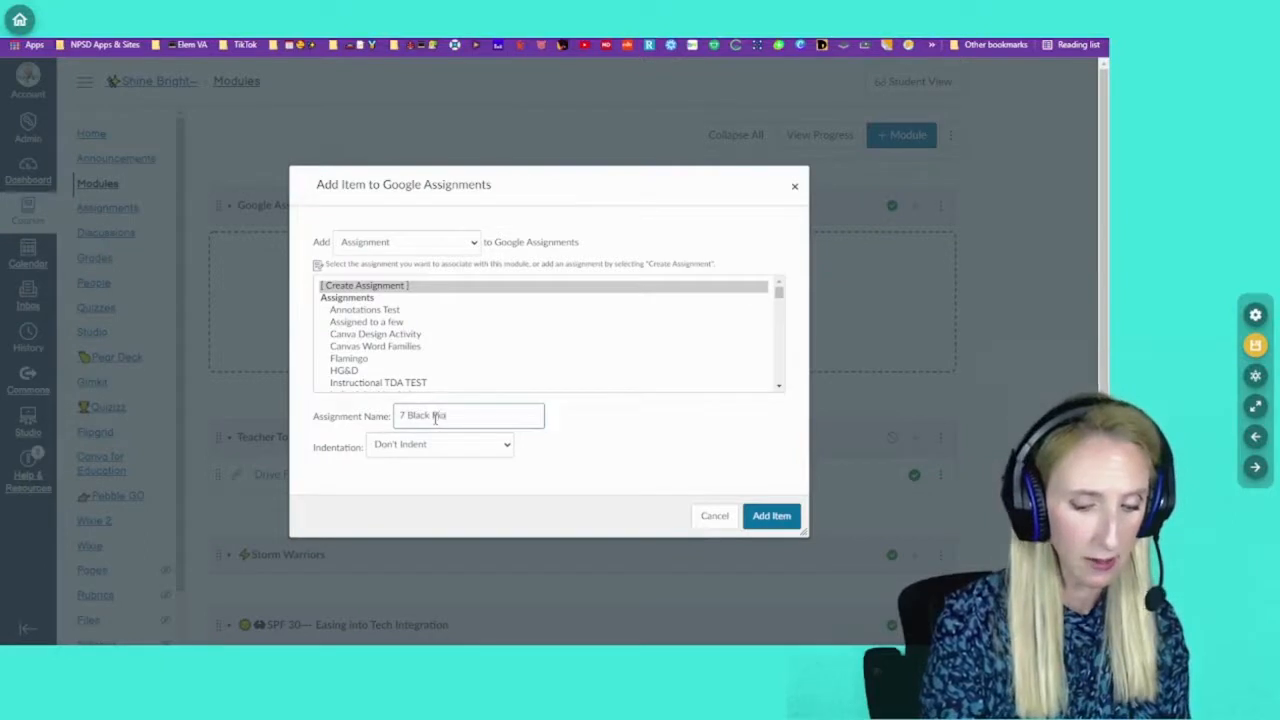
Add a new assignment named 7 Black Pioneers in CS to the Google Assignments module and open it for editing.
type("in CS")
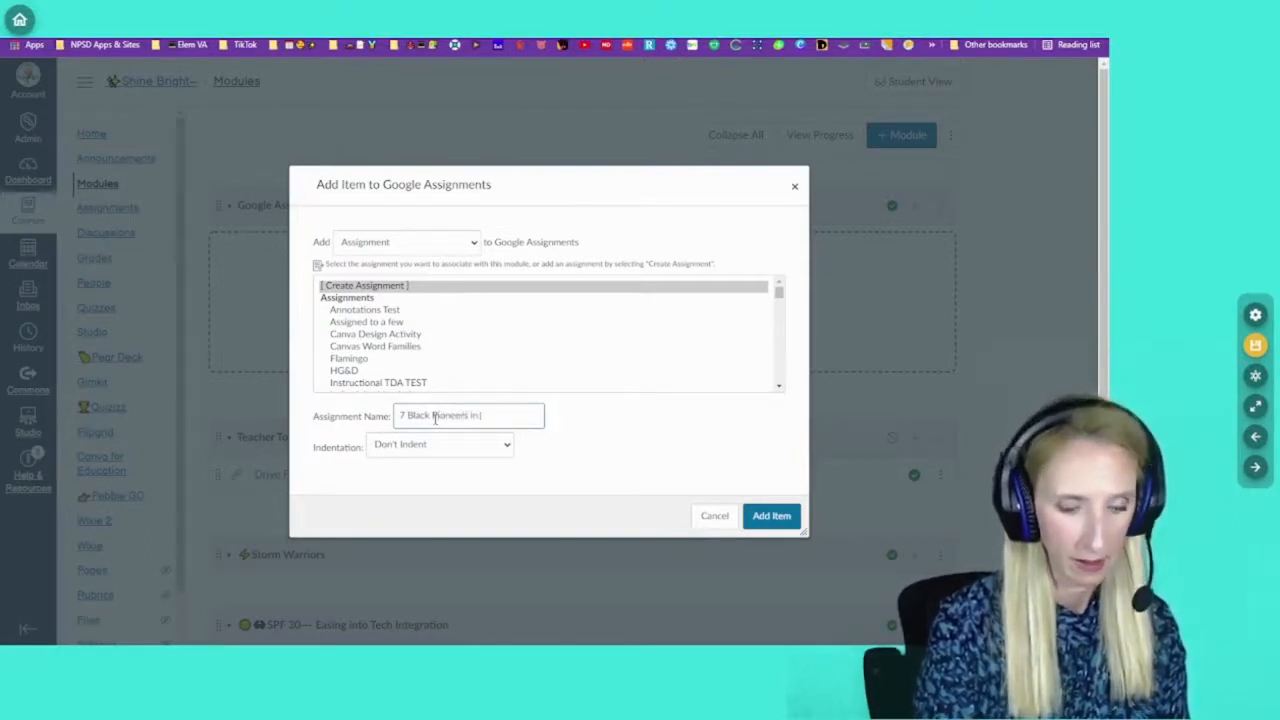
left_click(769, 517)
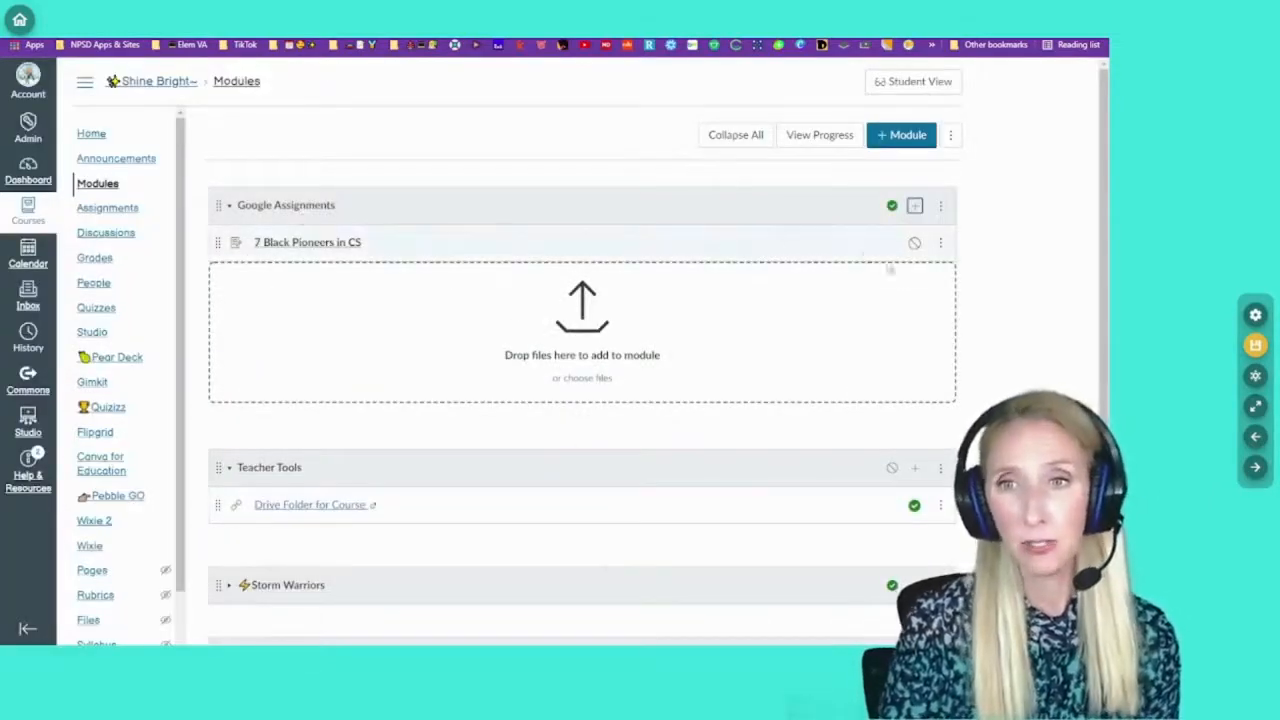
left_click(314, 244)
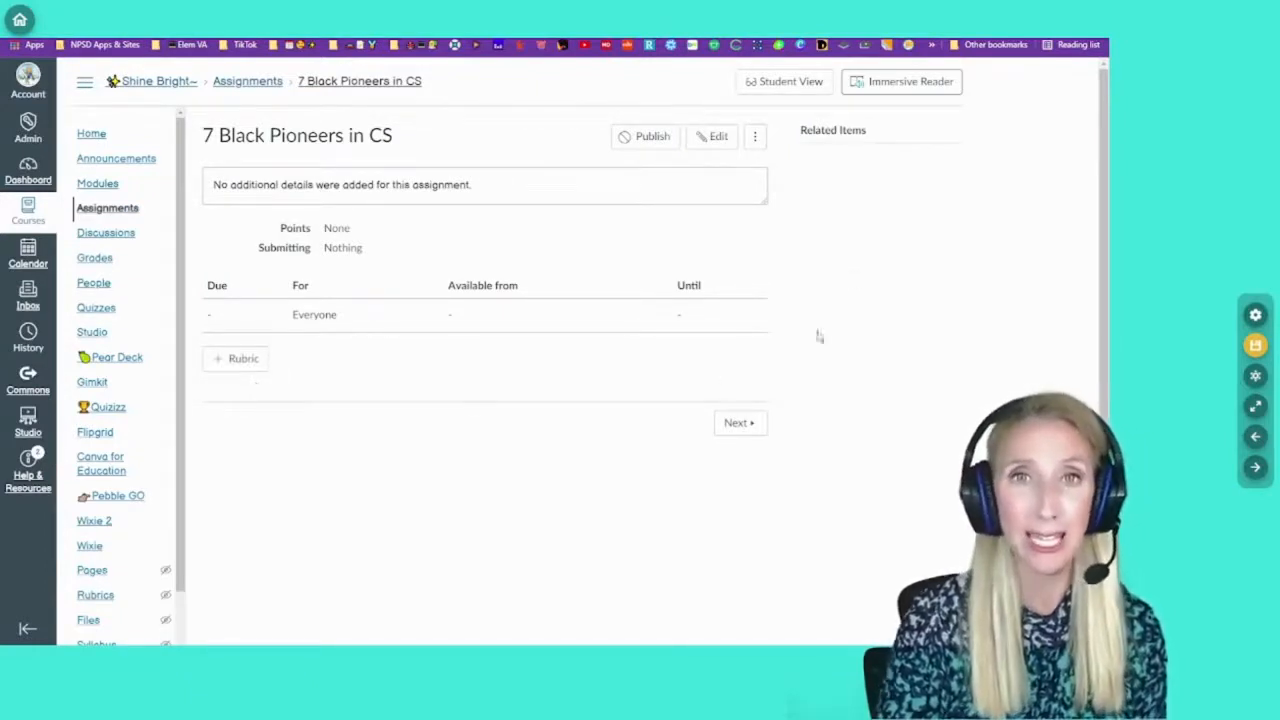
left_click(718, 140)
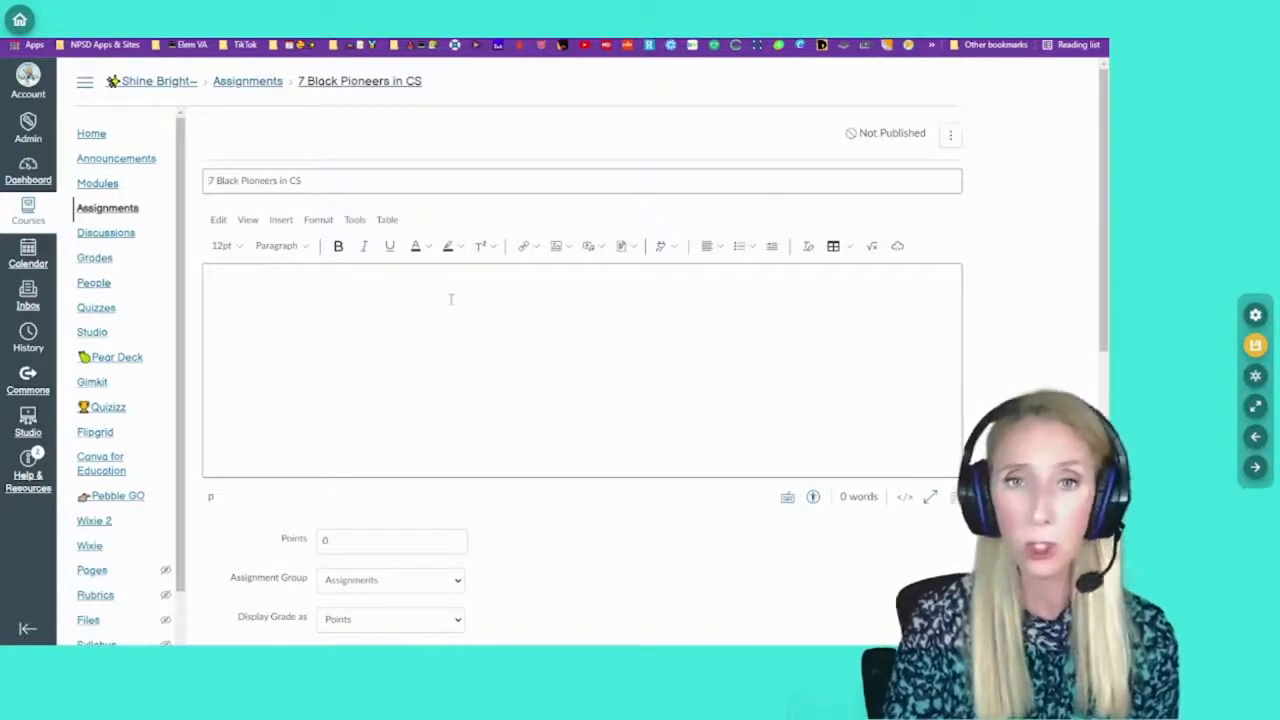
Set the assignment's points to 25.
left_click(601, 247)
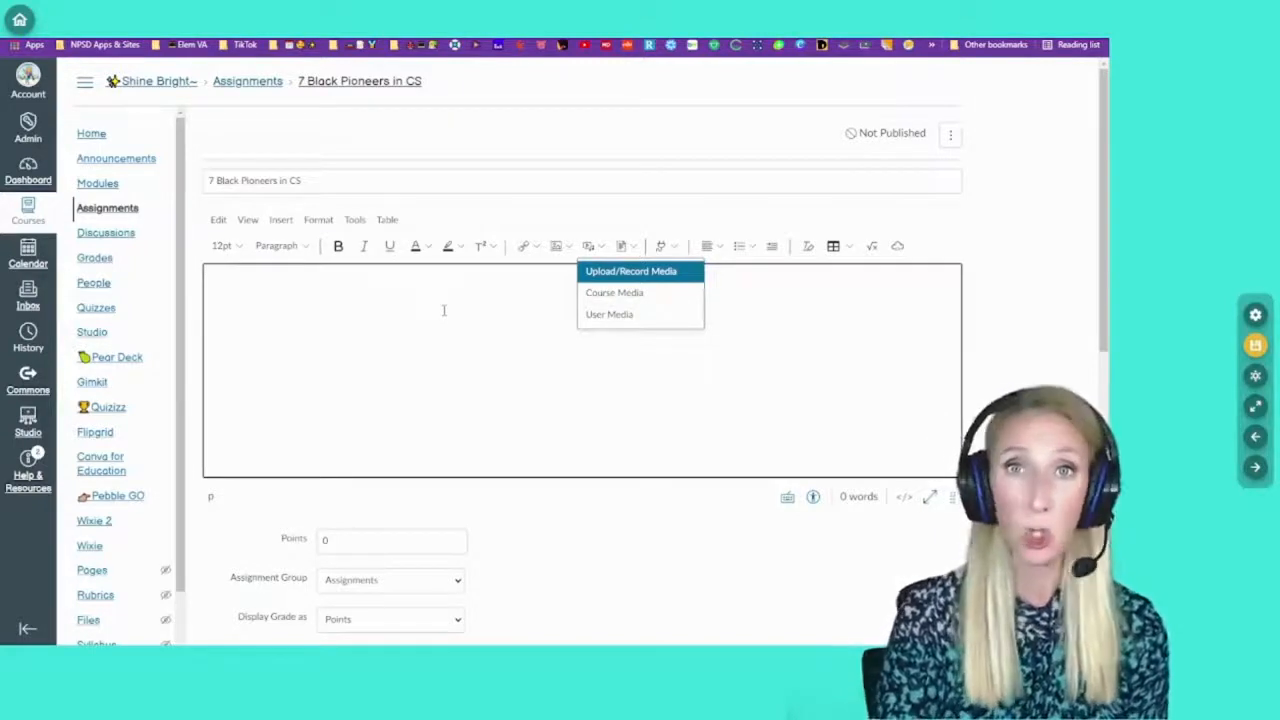
left_click(472, 362)
scroll(527, 326, "down", 4)
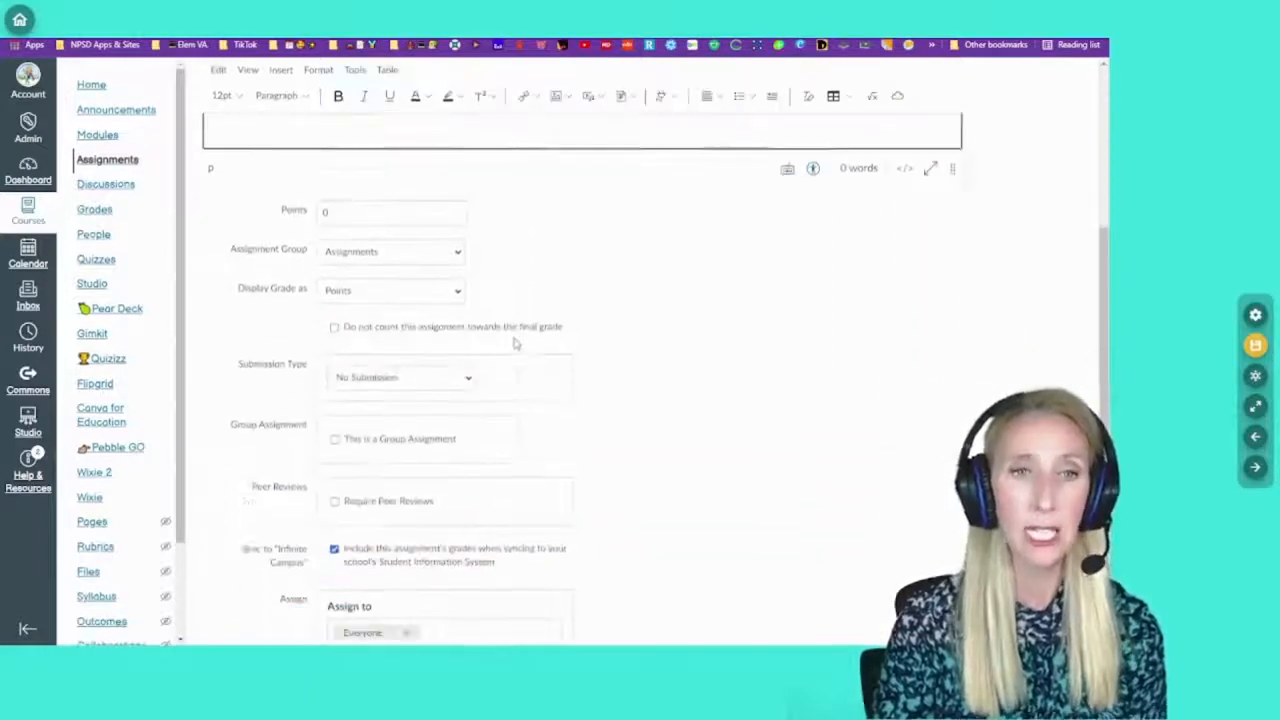
left_click(384, 207)
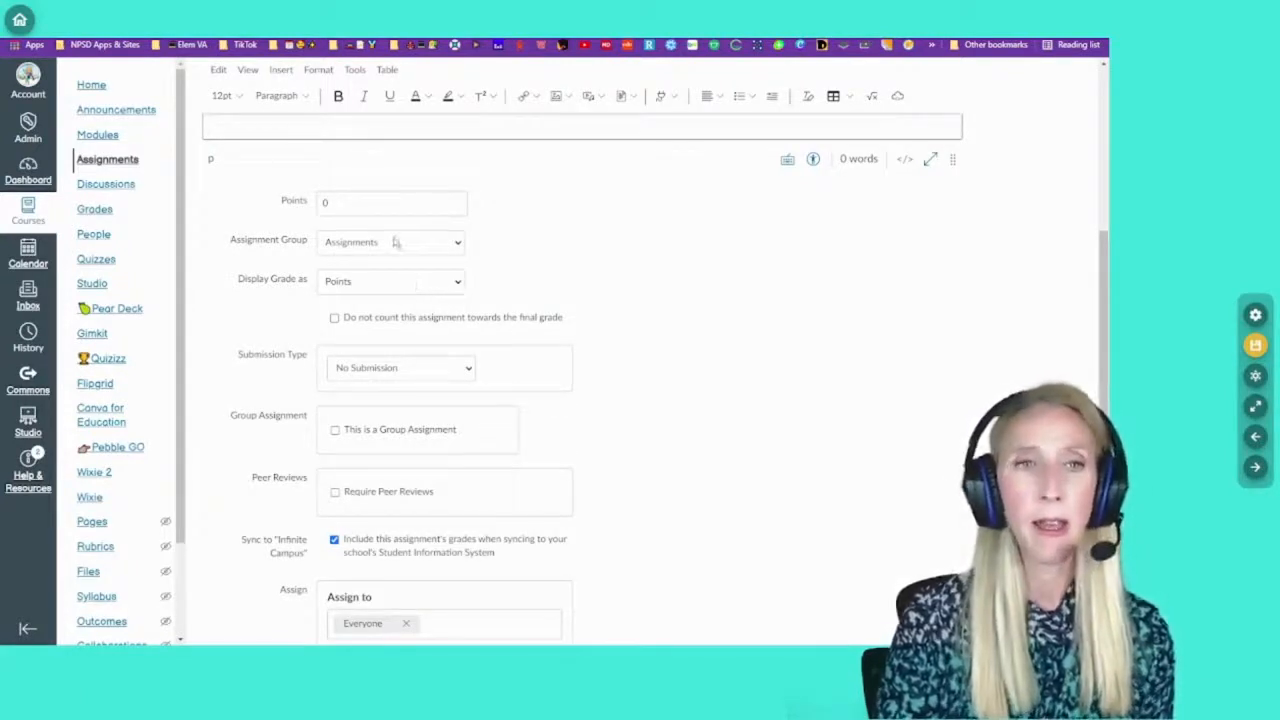
left_click(307, 202)
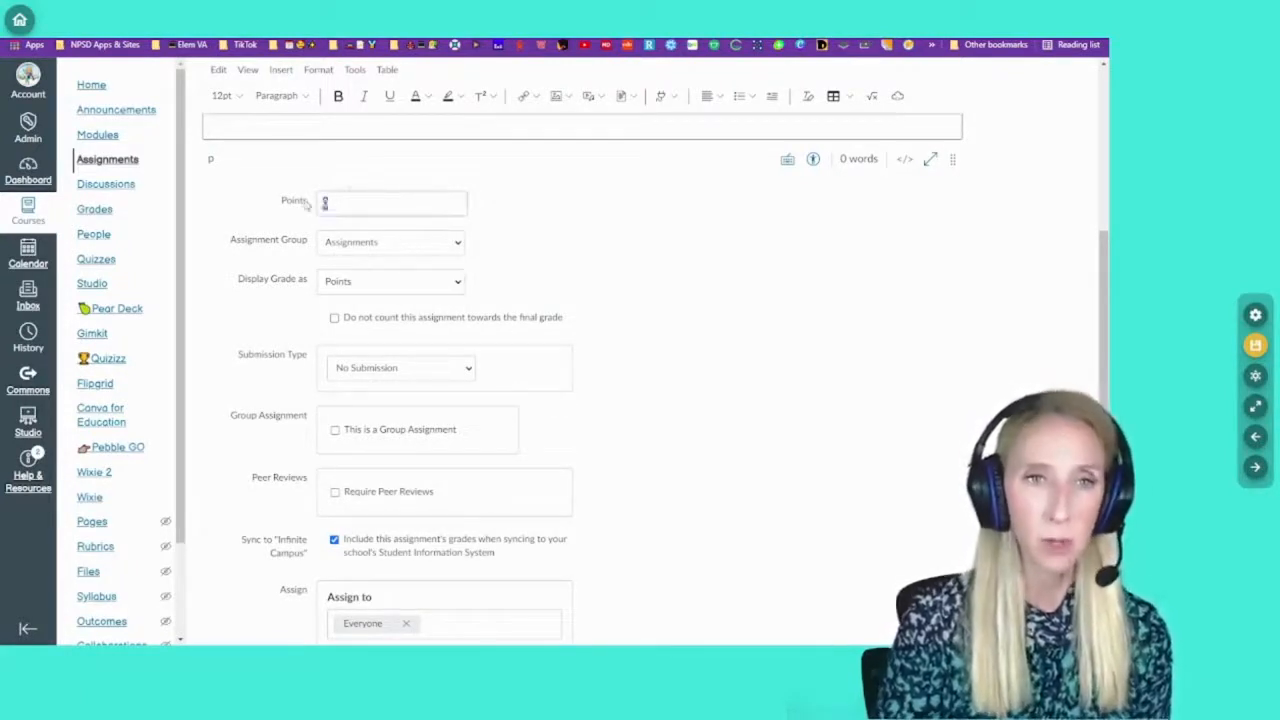
type("25")
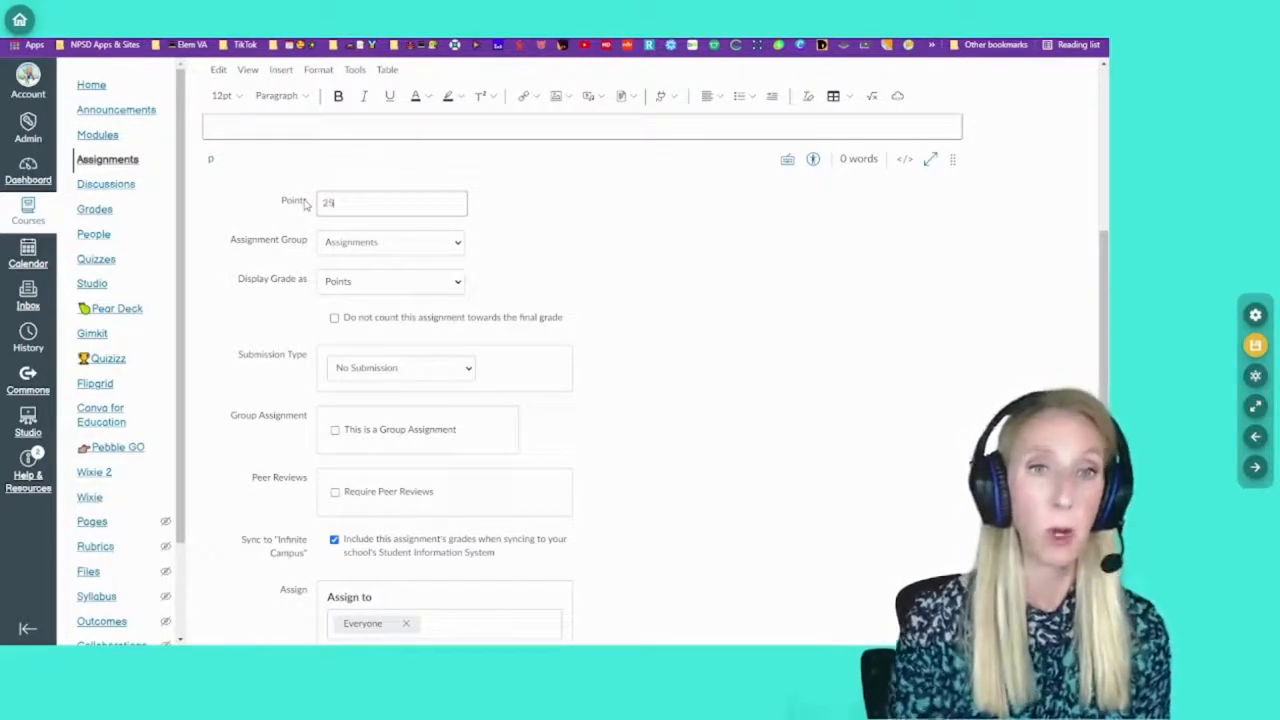
left_click(455, 249)
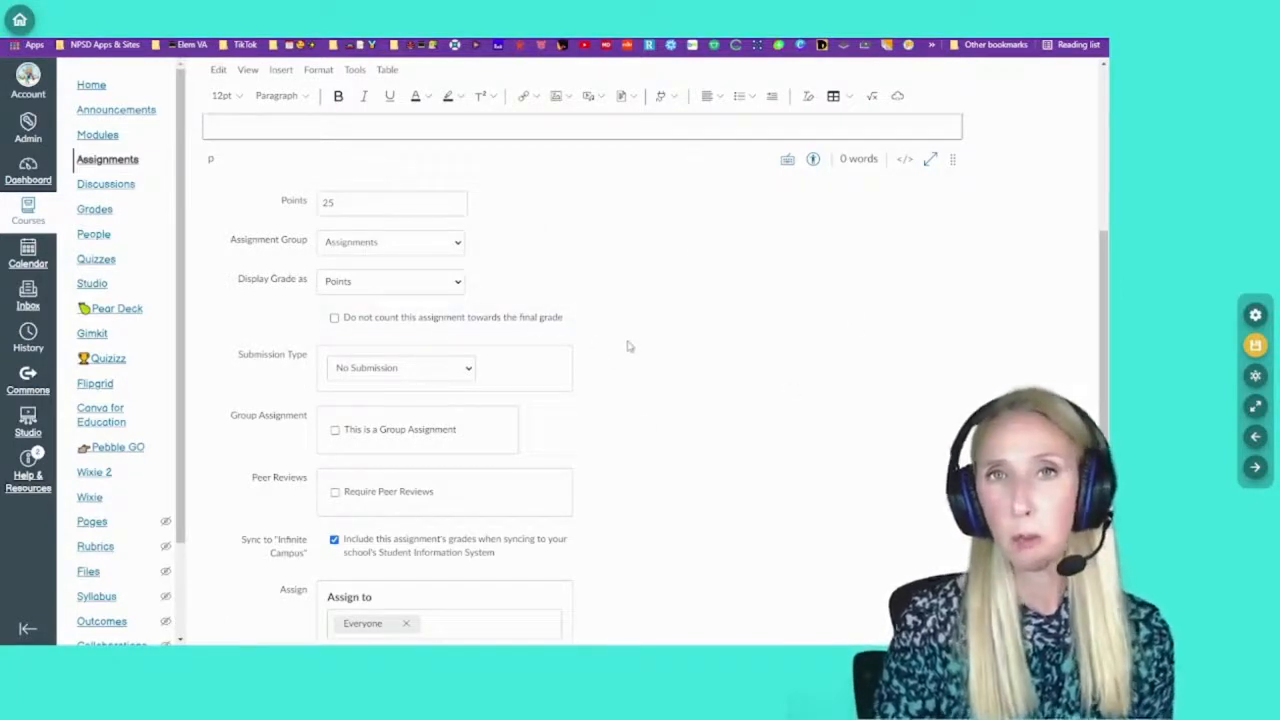
Set the submission type to External Tool, choosing Google Assignments as the tool and continuing with the teacher's account.
left_click(470, 372)
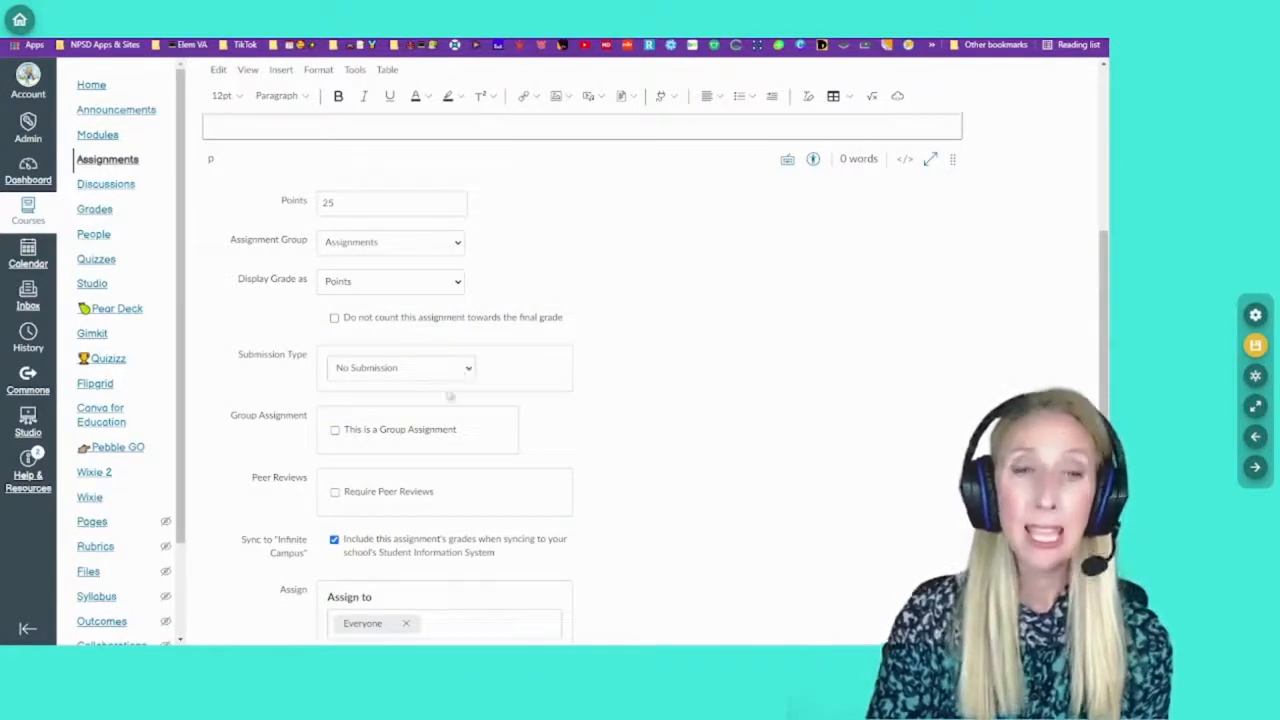
left_click(443, 428)
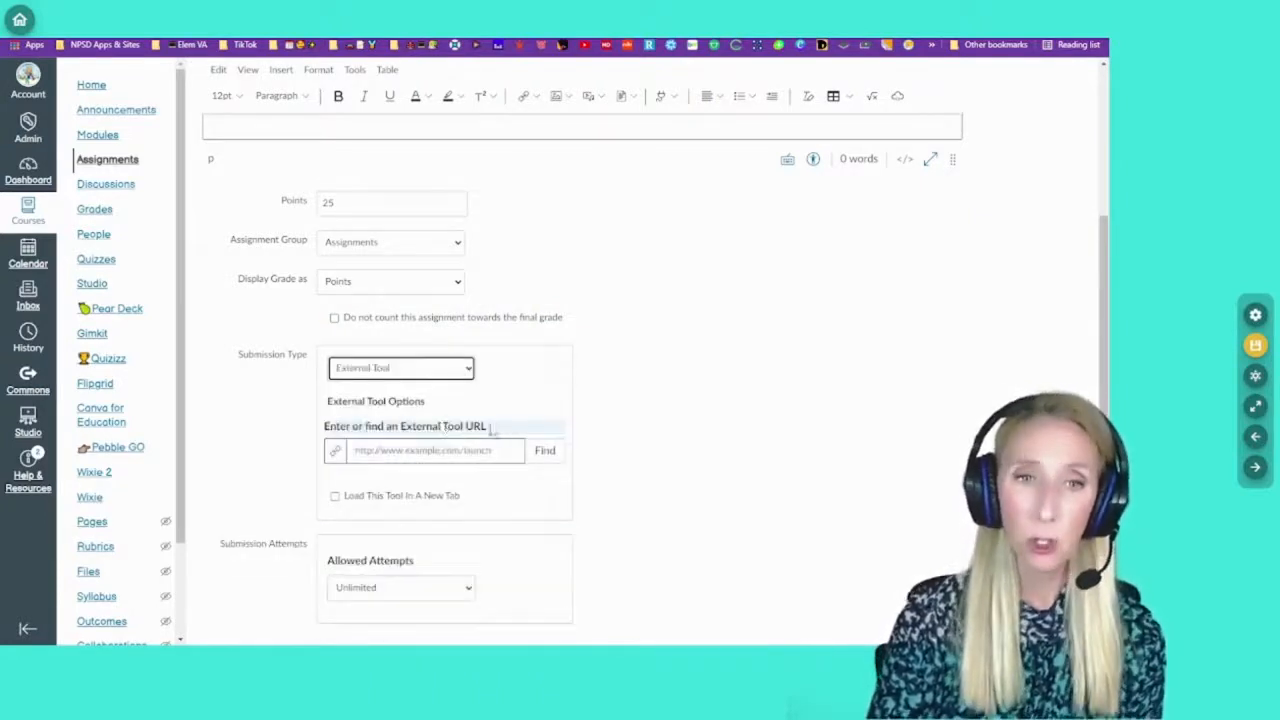
left_click(545, 452)
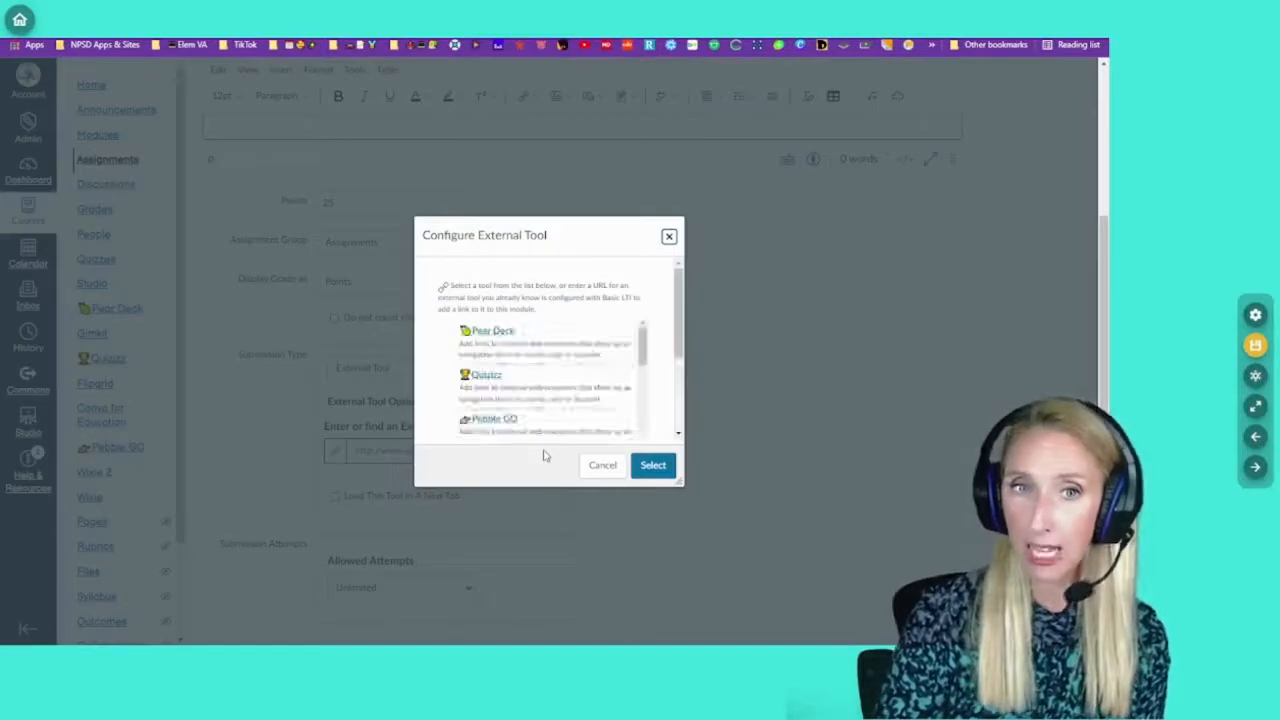
left_click_drag(641, 345, 642, 400)
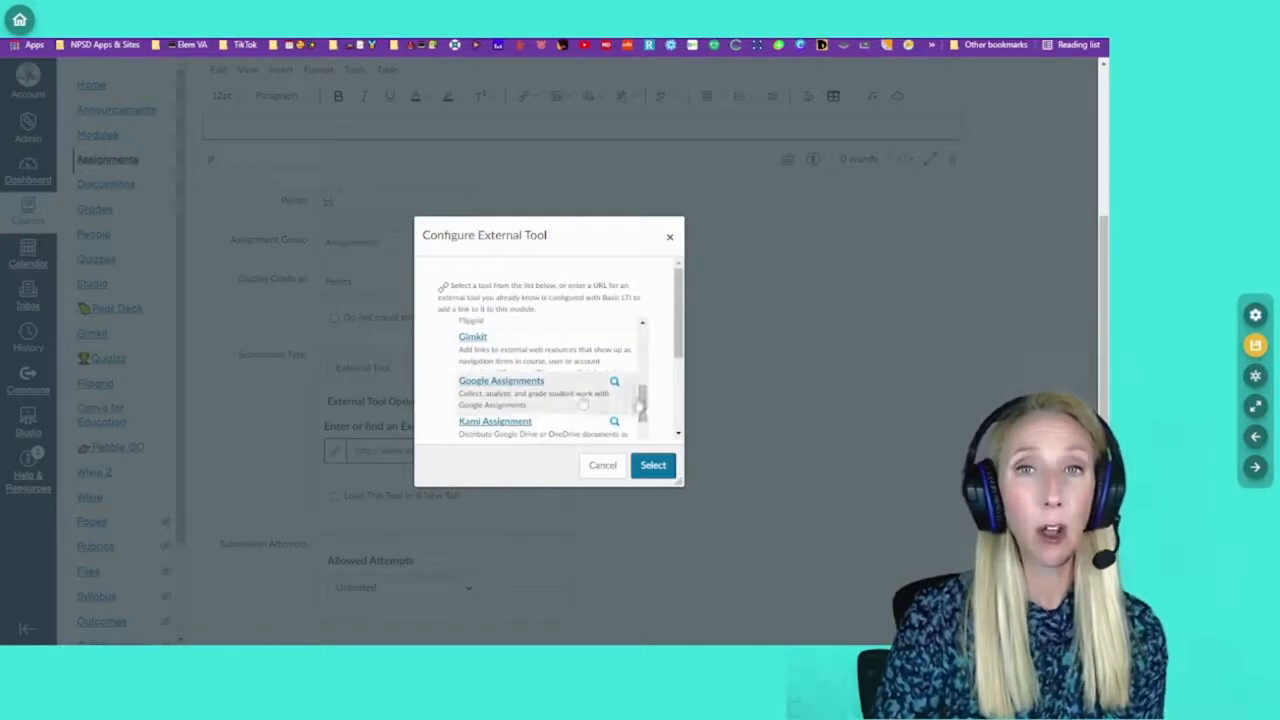
left_click(530, 395)
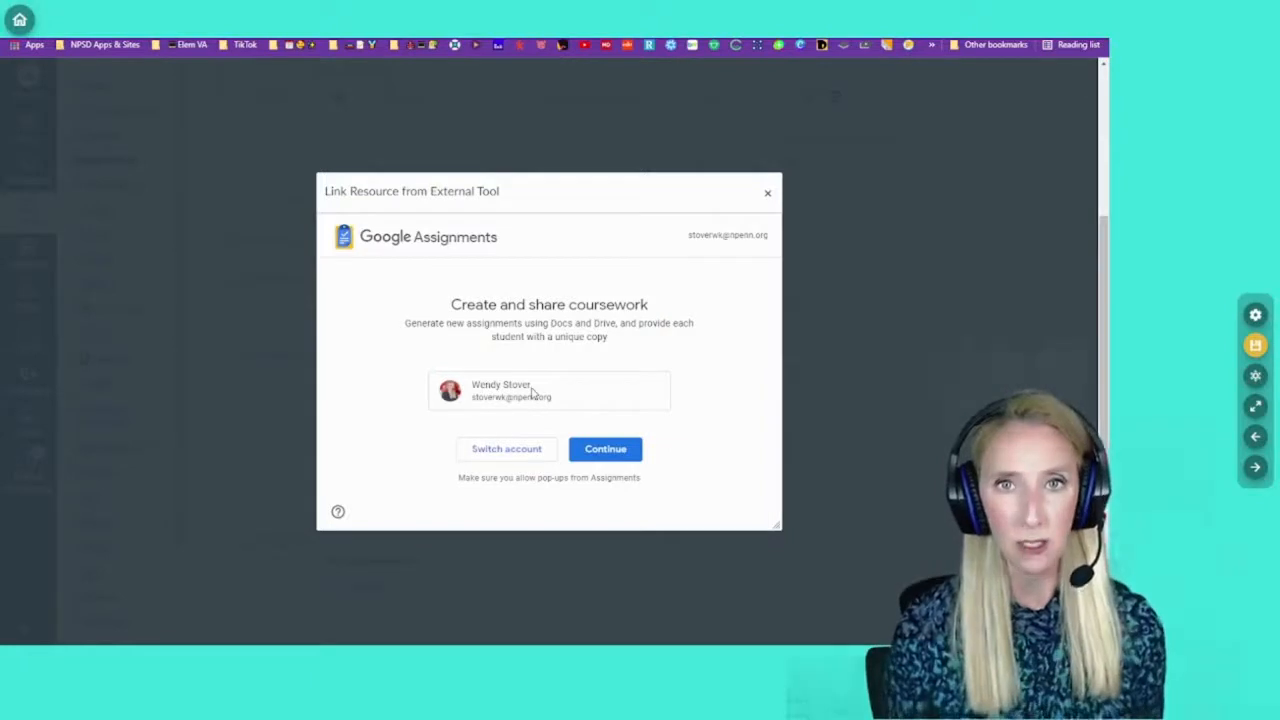
left_click(530, 393)
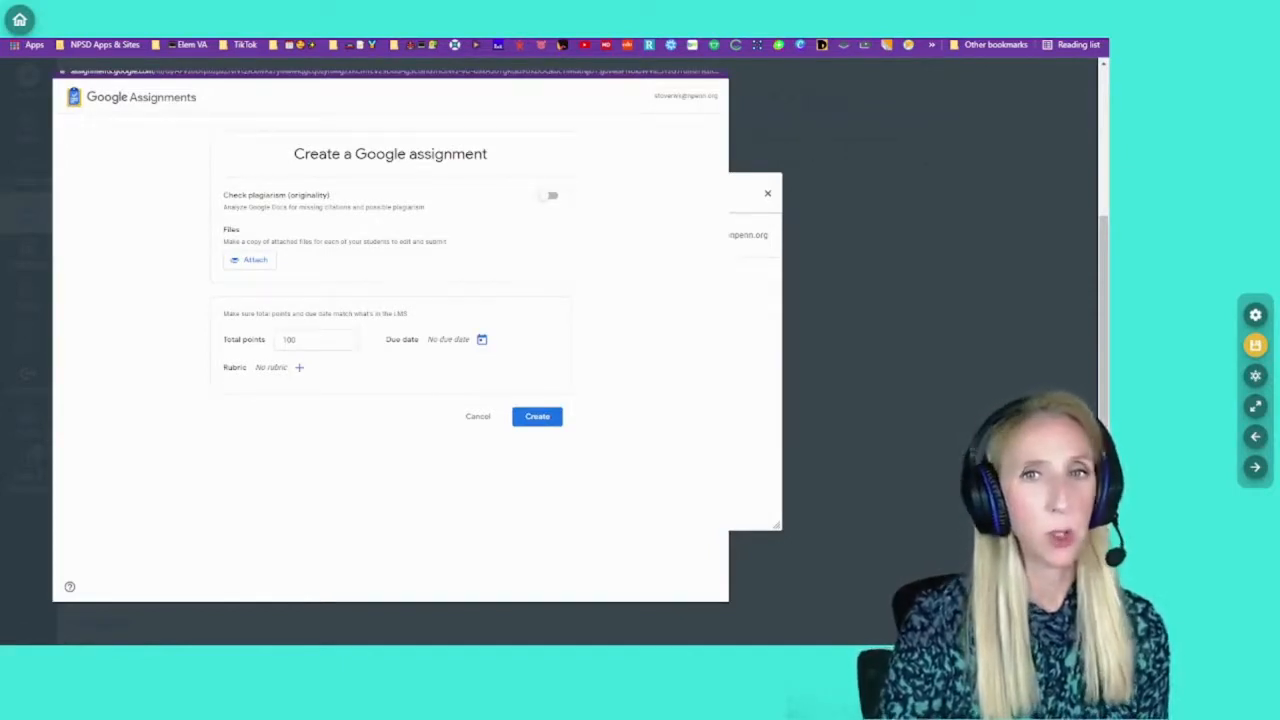
Enable the plagiarism check and attach the recent Drive document 7 Black Pioneers in CS Scavenger Hunt (1 page).
left_click(551, 197)
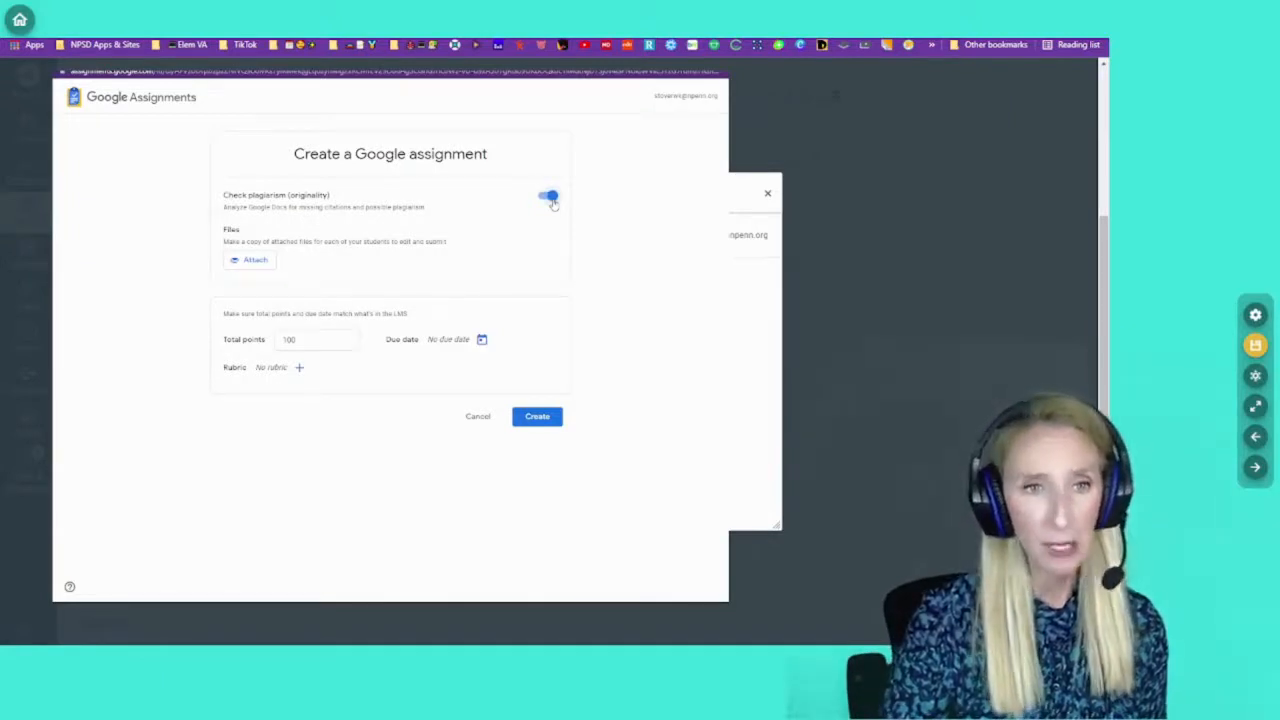
left_click(257, 264)
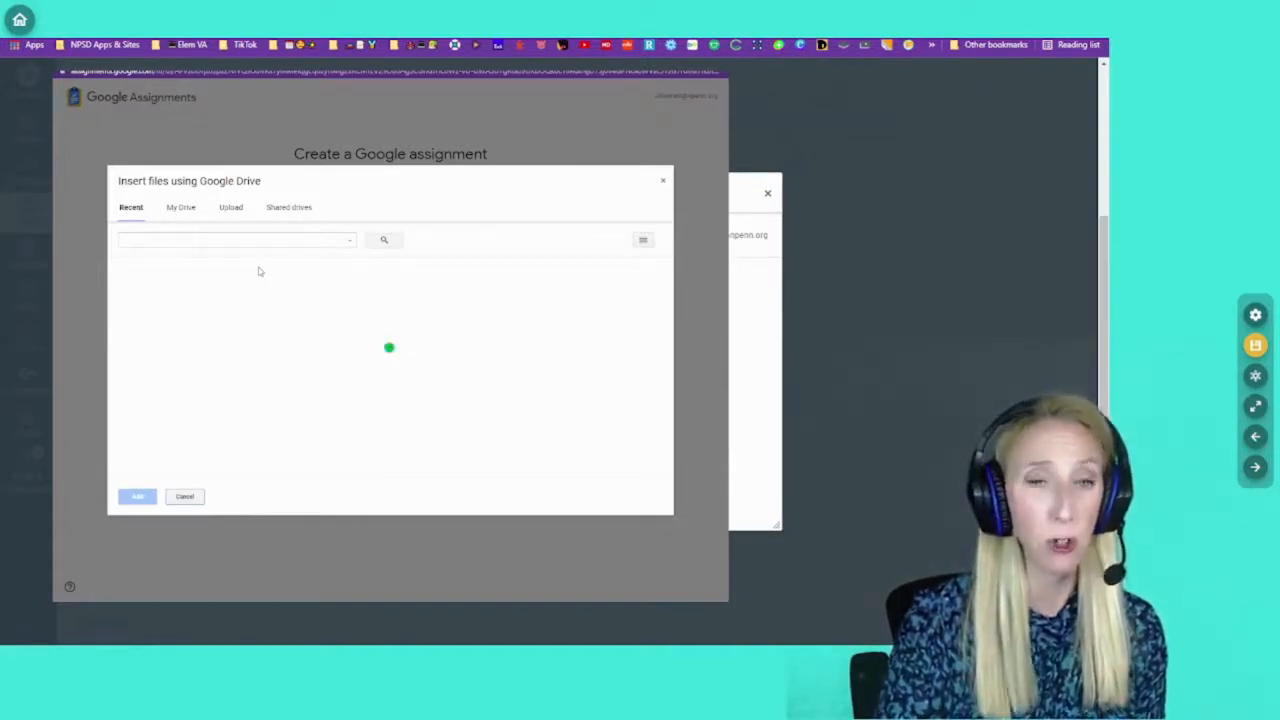
left_click(181, 209)
left_click(131, 211)
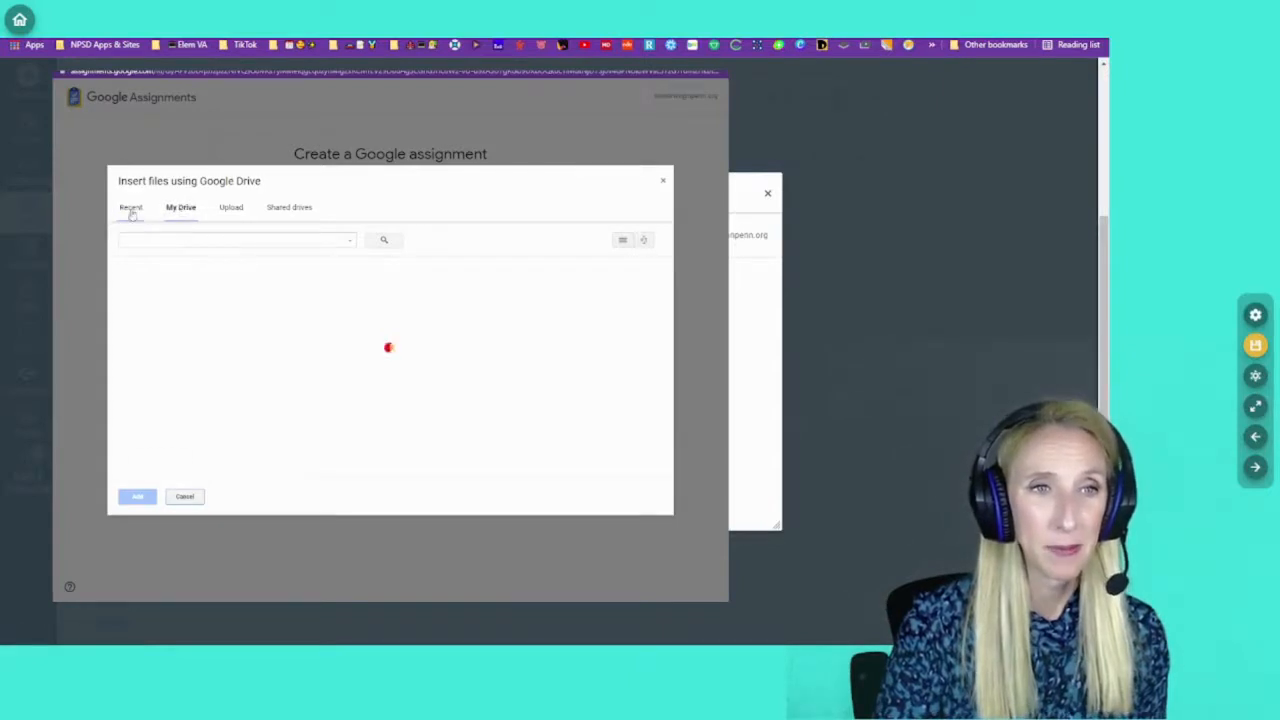
left_click(278, 378)
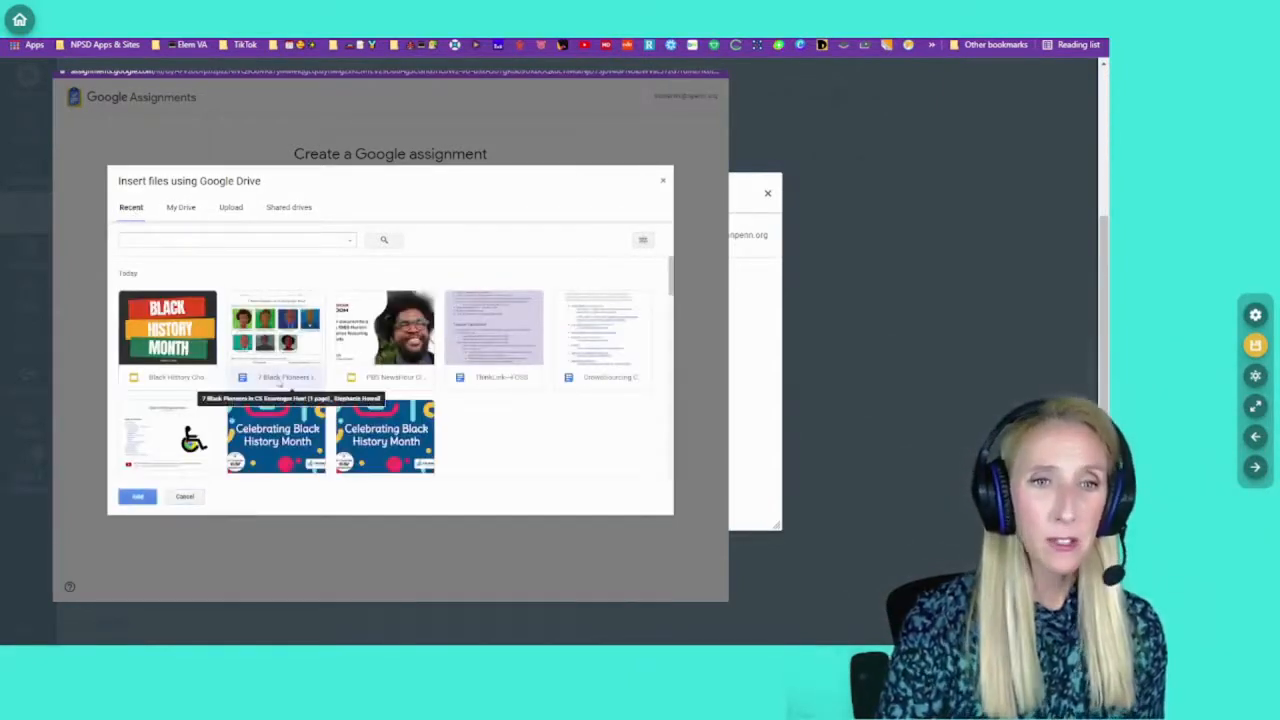
left_click(137, 496)
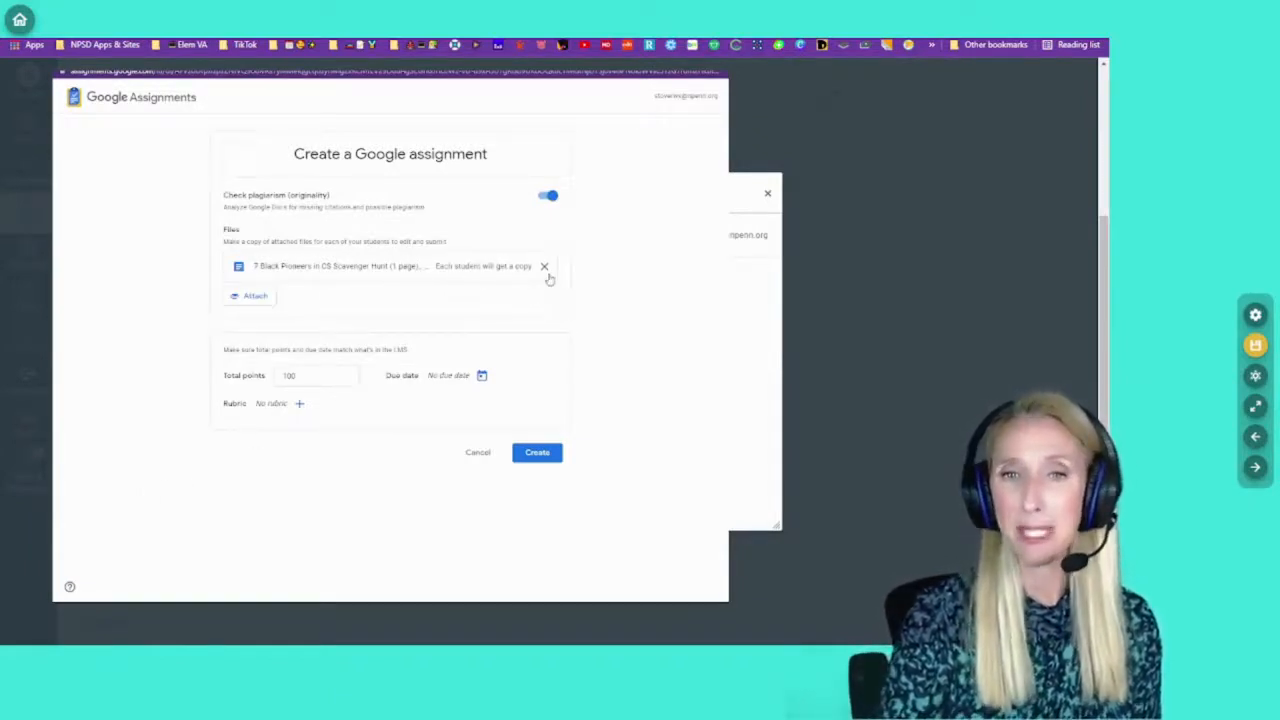
Search Drive for 7 and attach the 7 Black Pioneers in Computer Science slides as a second file.
left_click(255, 297)
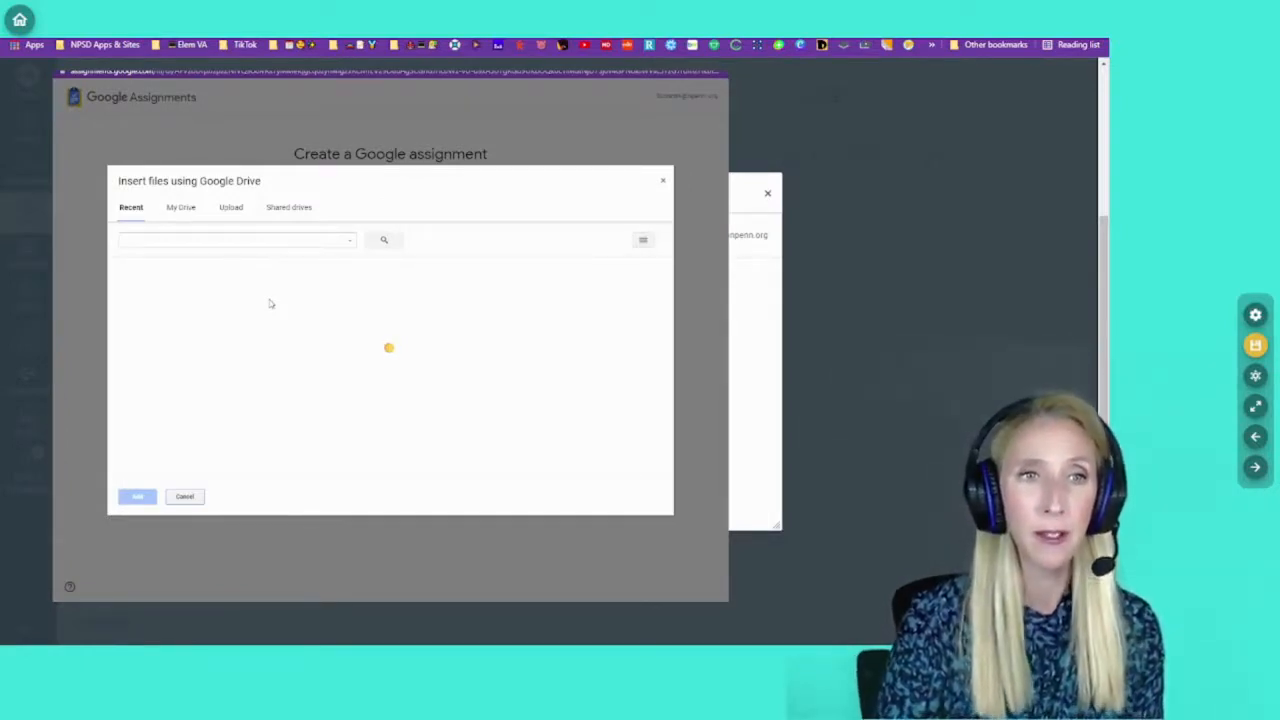
left_click(177, 240)
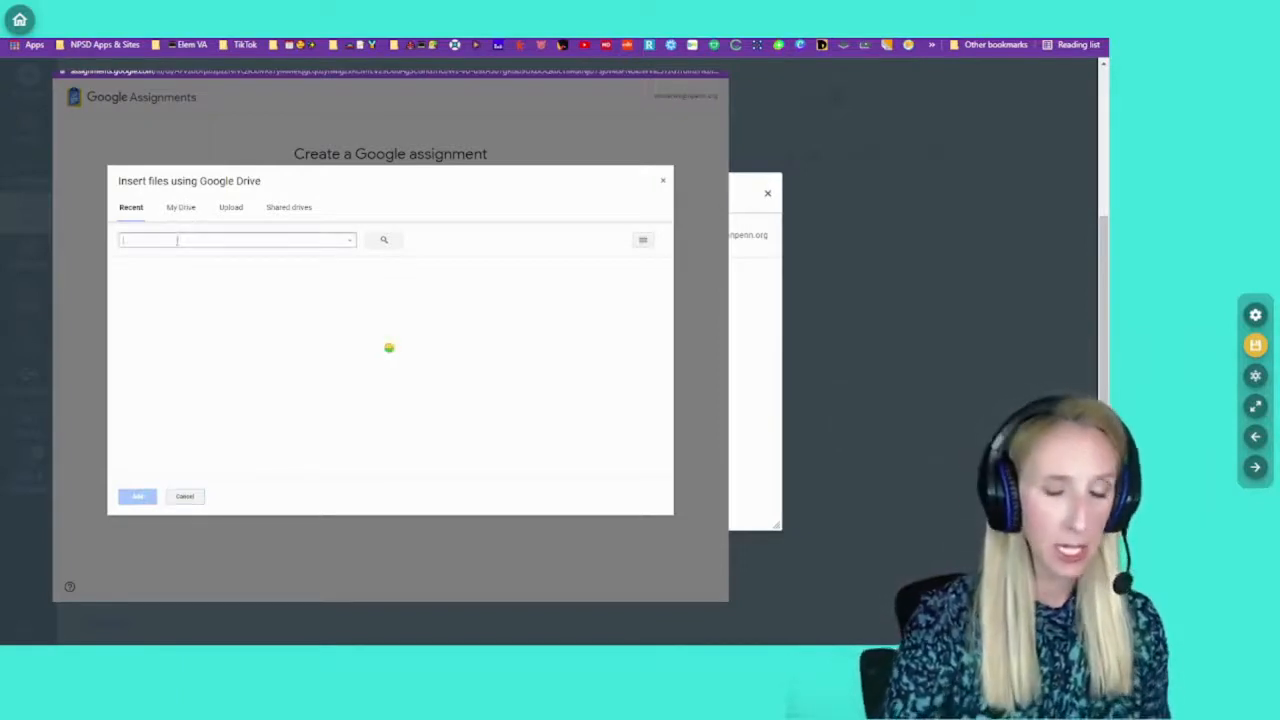
type("f")
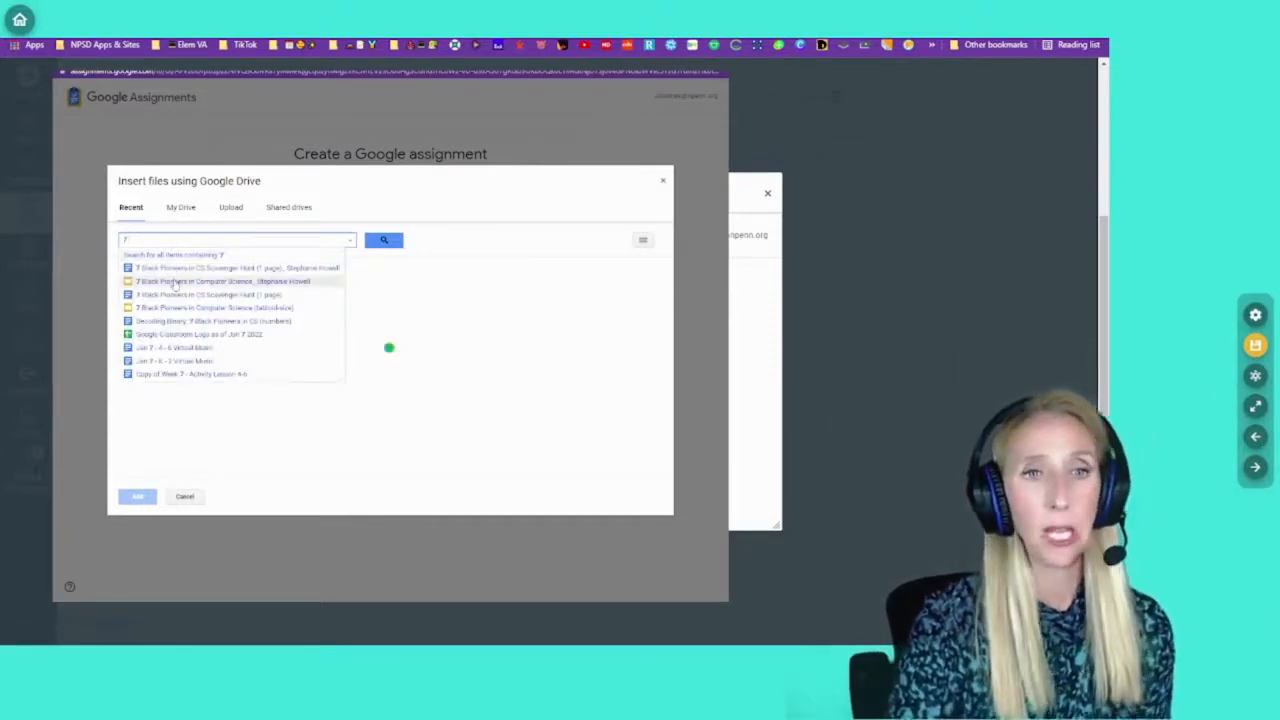
left_click(175, 284)
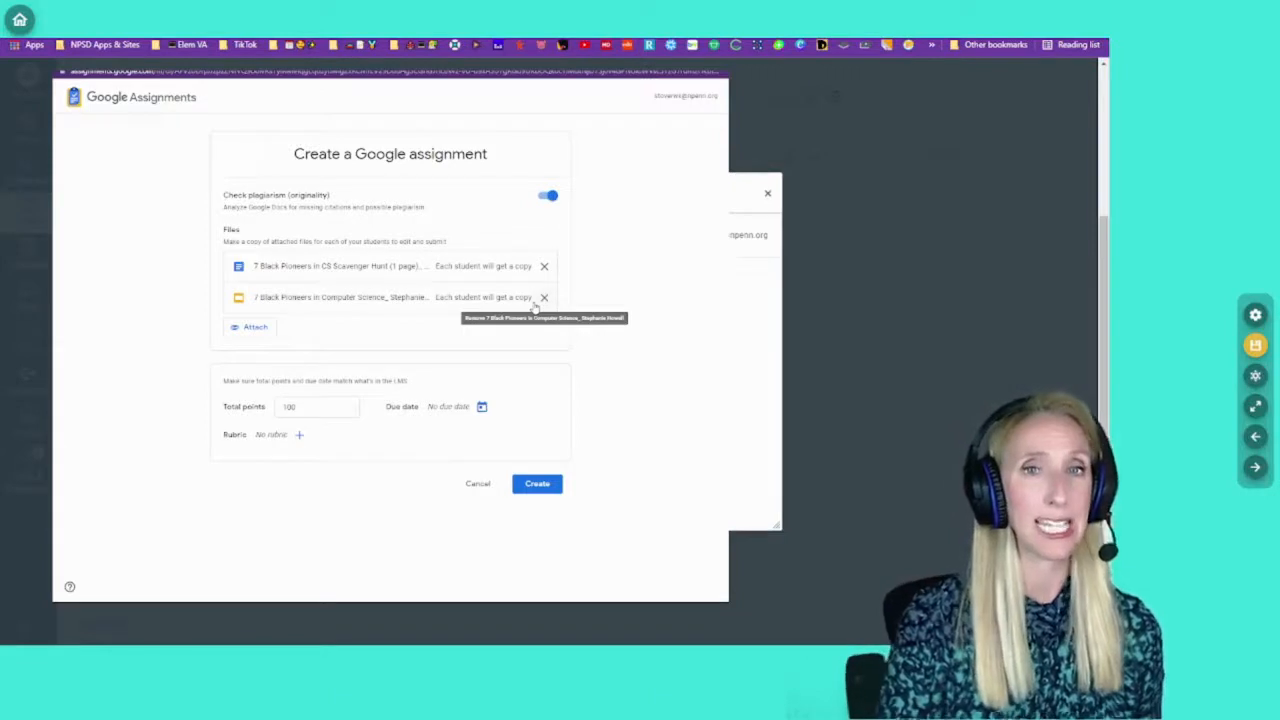
Create the Google assignment with 25 total points and link it as the assignment's external tool.
left_click(302, 405)
left_click_drag(302, 405, 278, 406)
type("25")
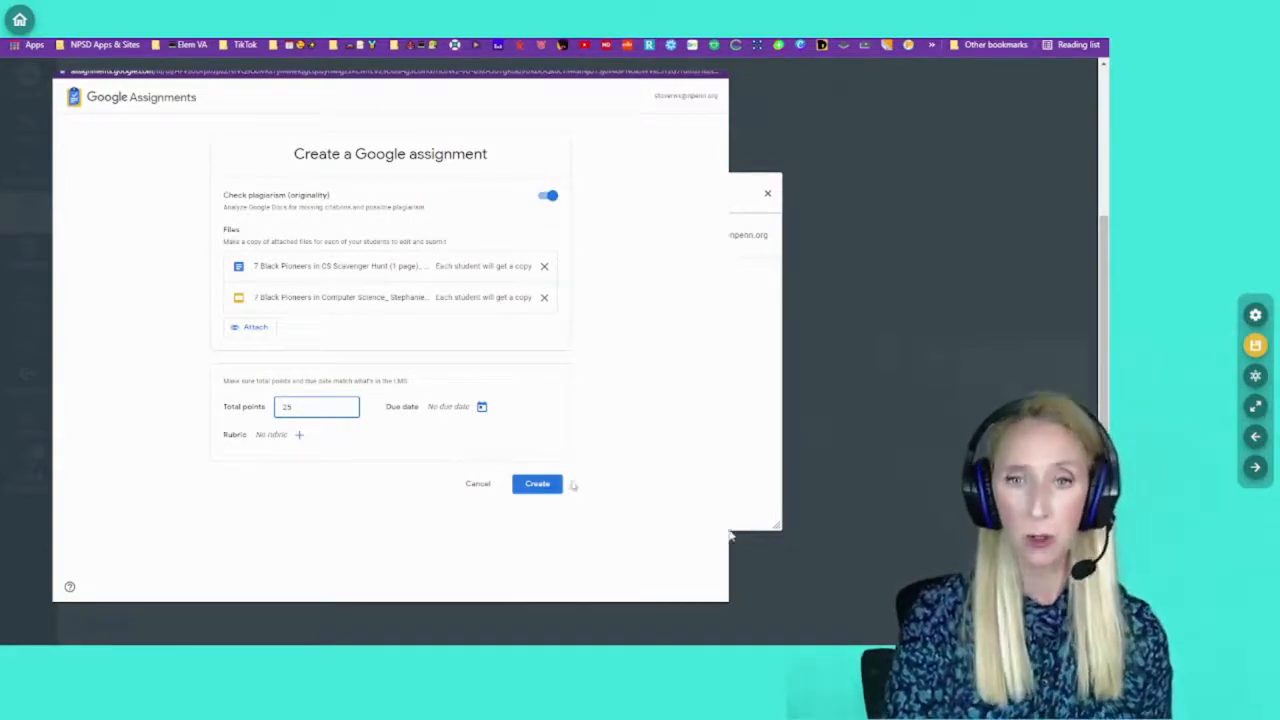
left_click(547, 487)
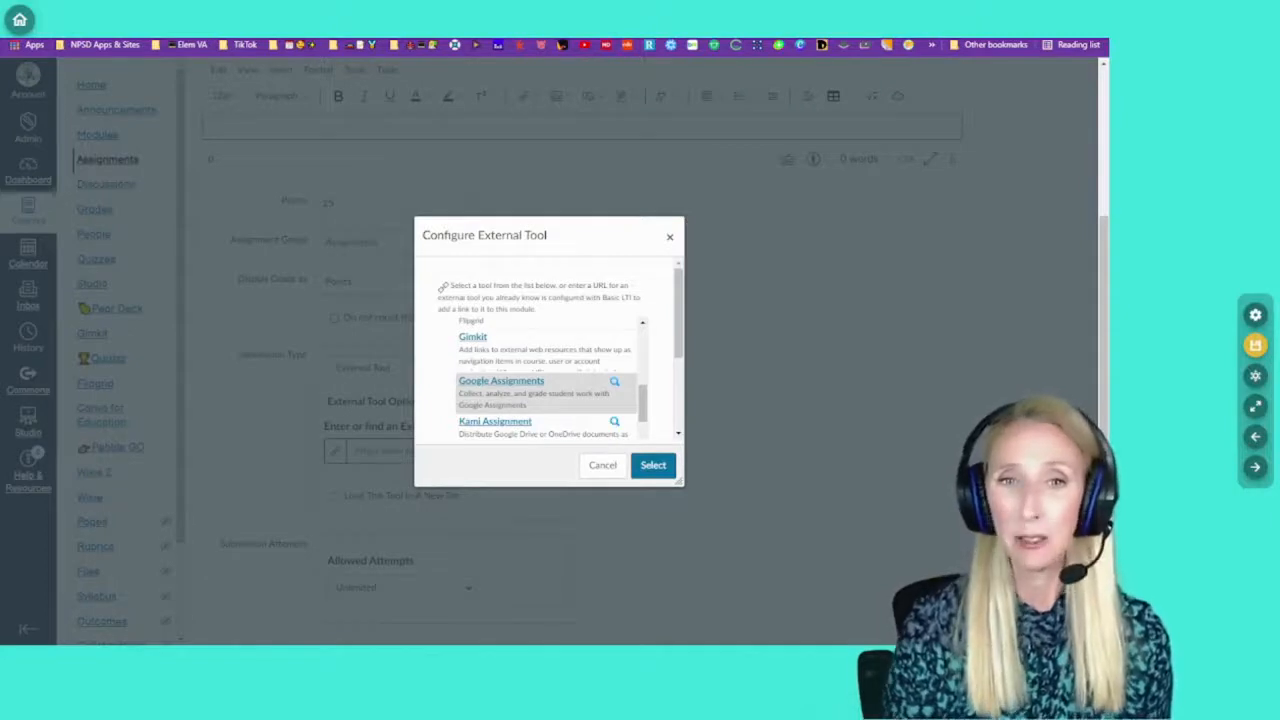
left_click(653, 466)
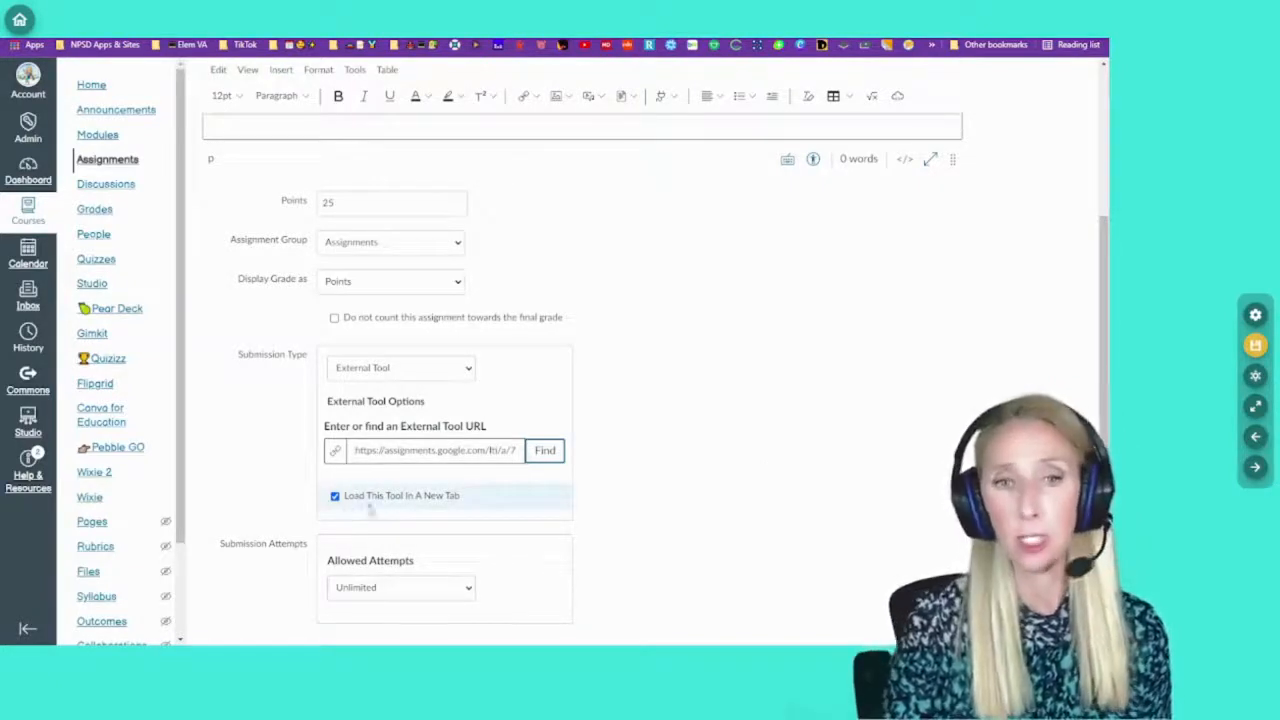
Exclude the assignment's grades from the Infinite Campus sync, then save and publish the assignment.
scroll(798, 461, "down", 1)
scroll(798, 461, "down", 5)
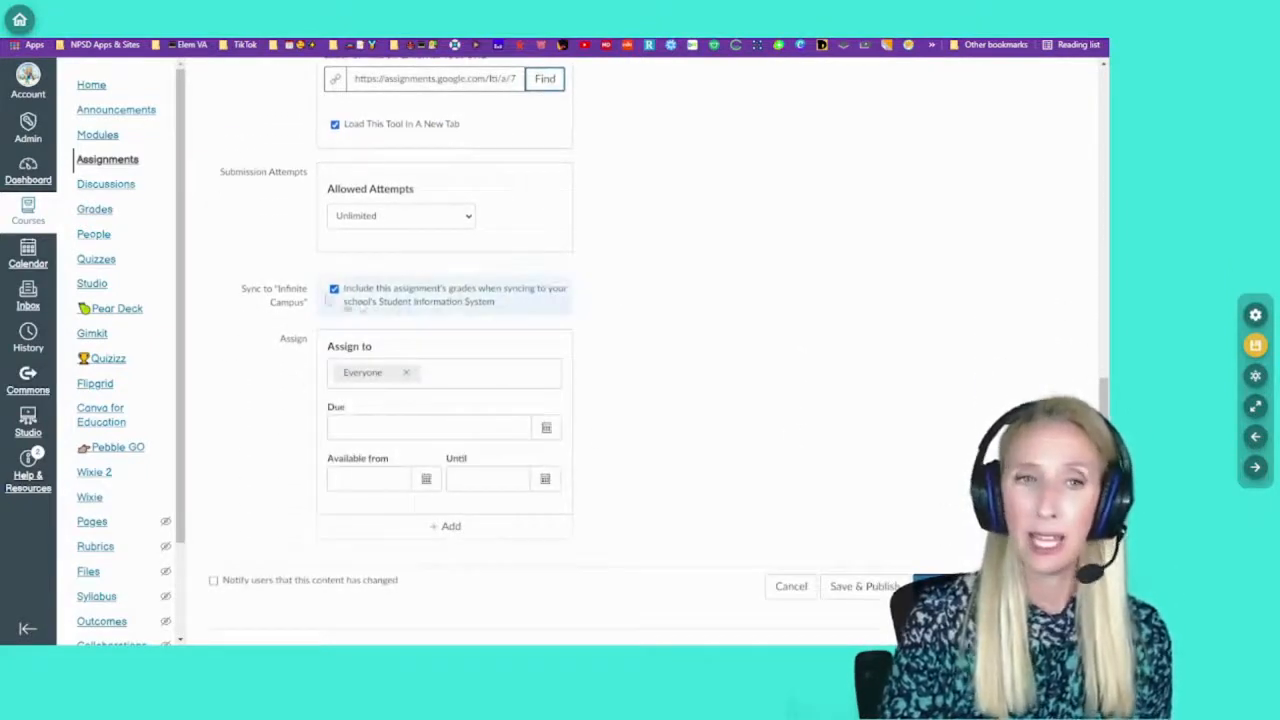
left_click(334, 289)
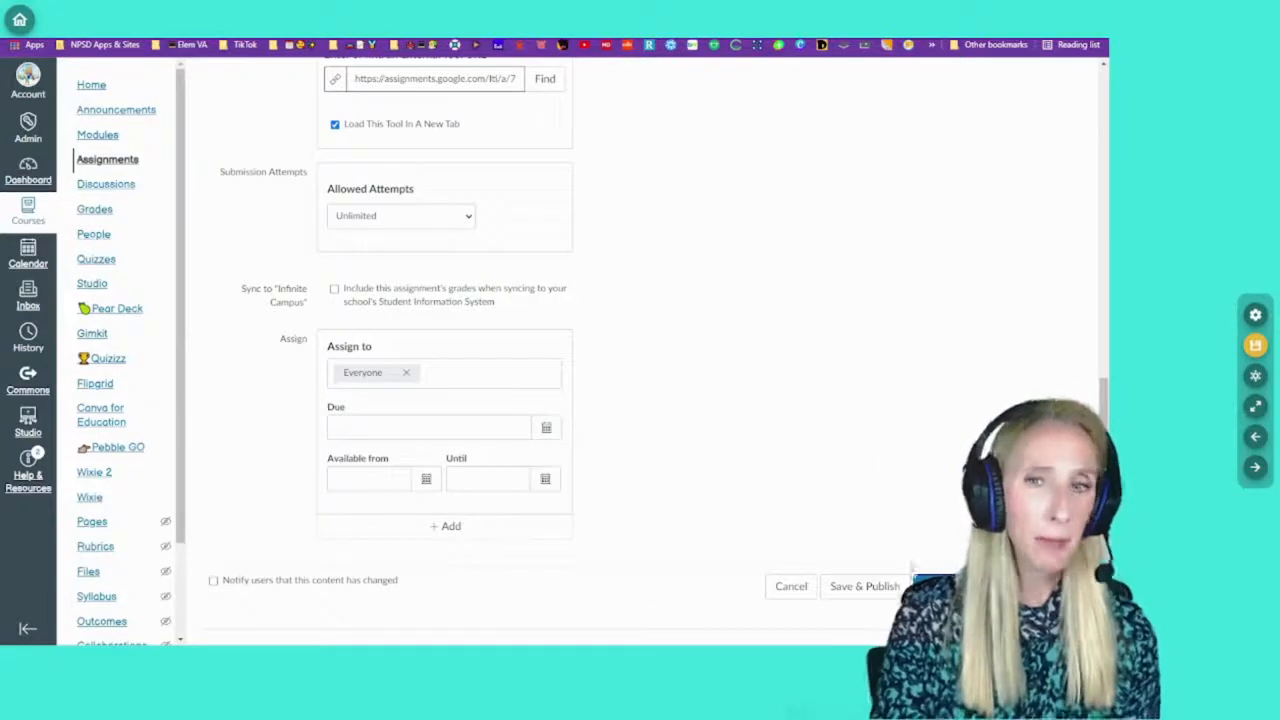
left_click(845, 587)
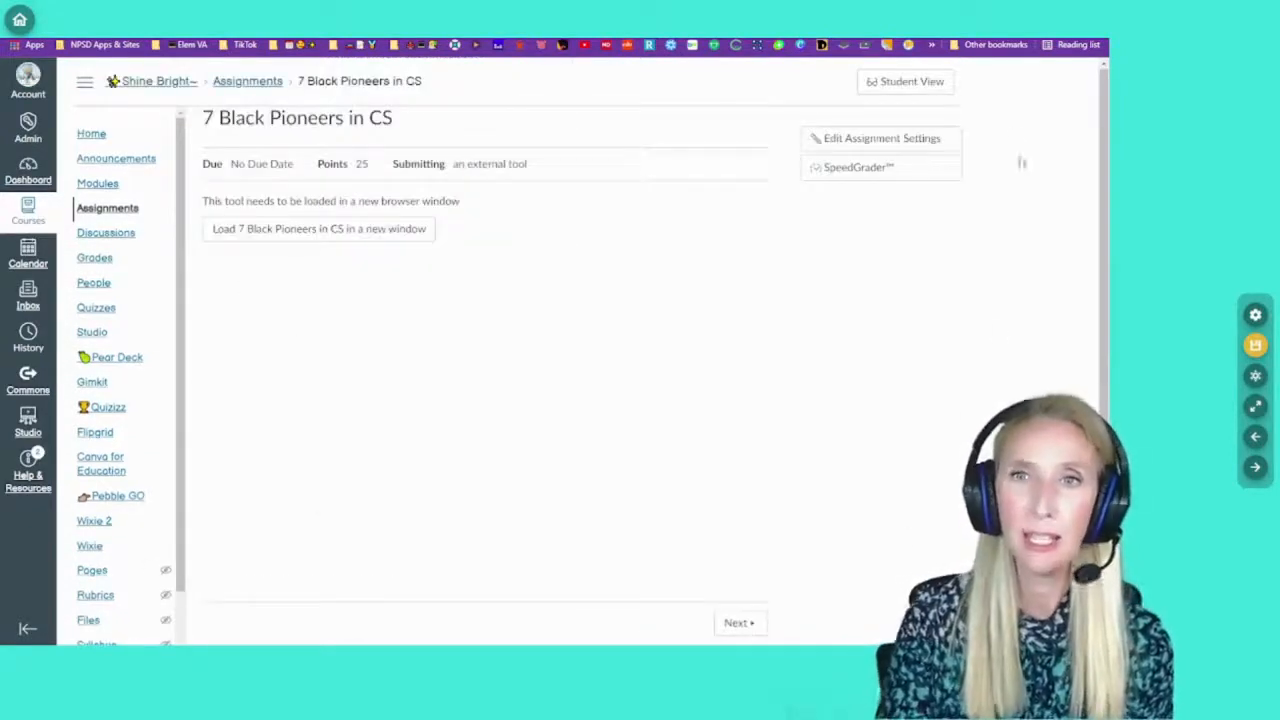
Load the published 7 Black Pioneers in CS assignment in a new window.
left_click(380, 237)
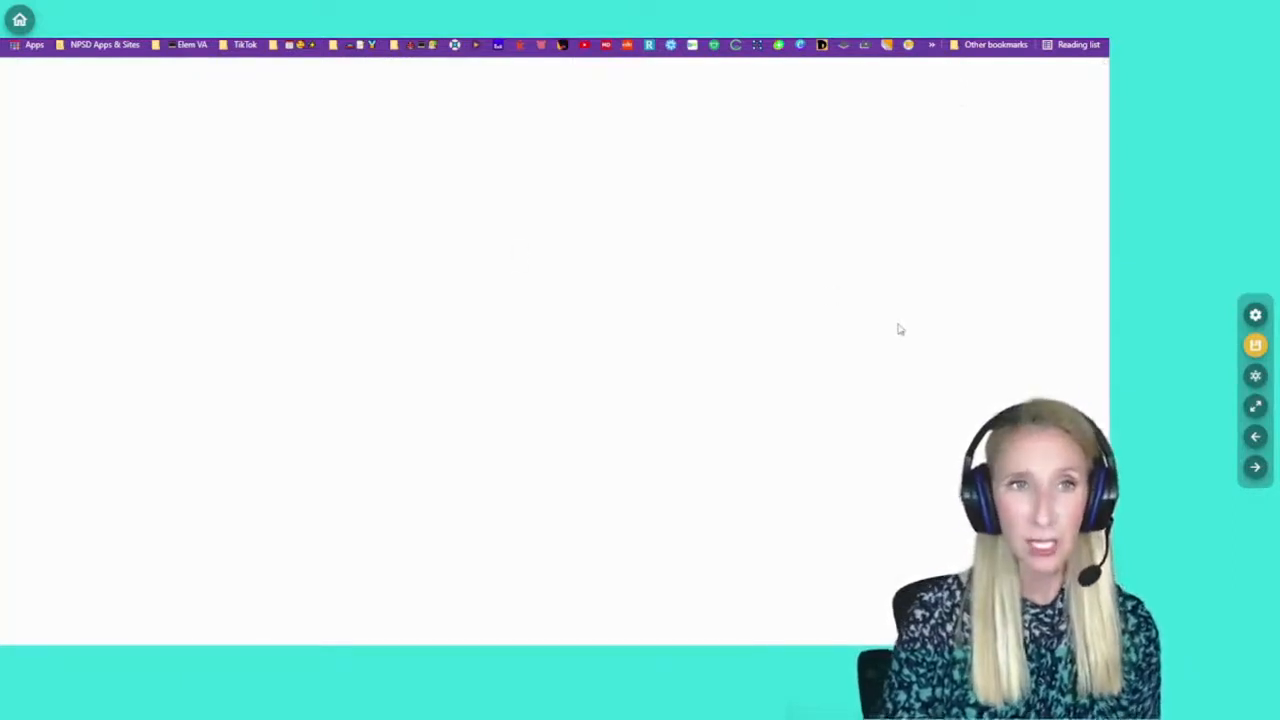